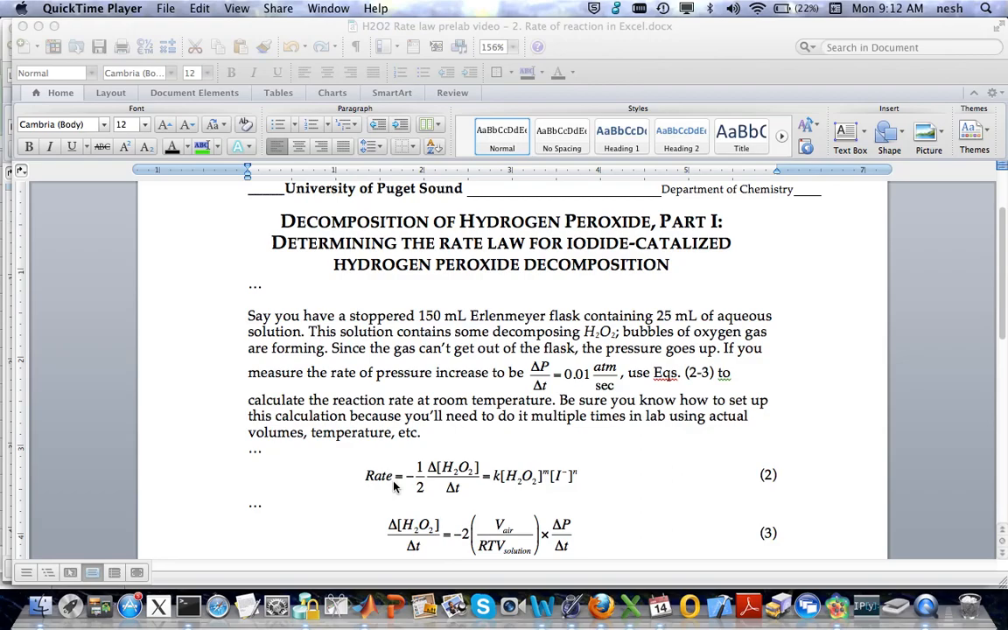
- Switch to the Excel workbook "H2O2 Rate Law prelab video.xlsx"
left_click(632, 608)
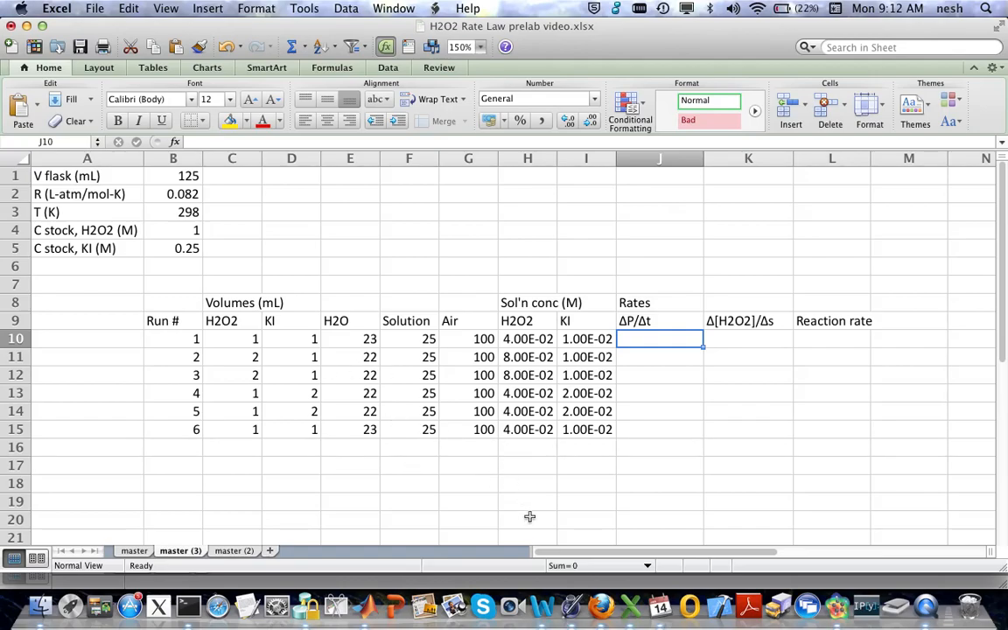
- Set the H2O volumes of runs 4 and 5 (E13 and E14) to 23 and inspect the run 4 solution volume formula
left_click(306, 396)
left_click(336, 390)
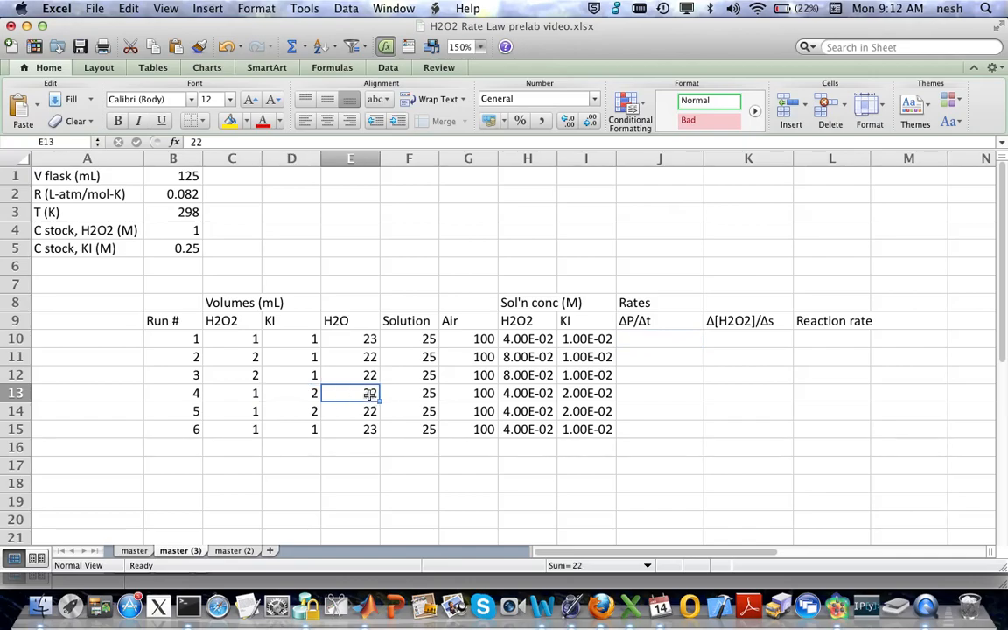
type("23")
key("Return")
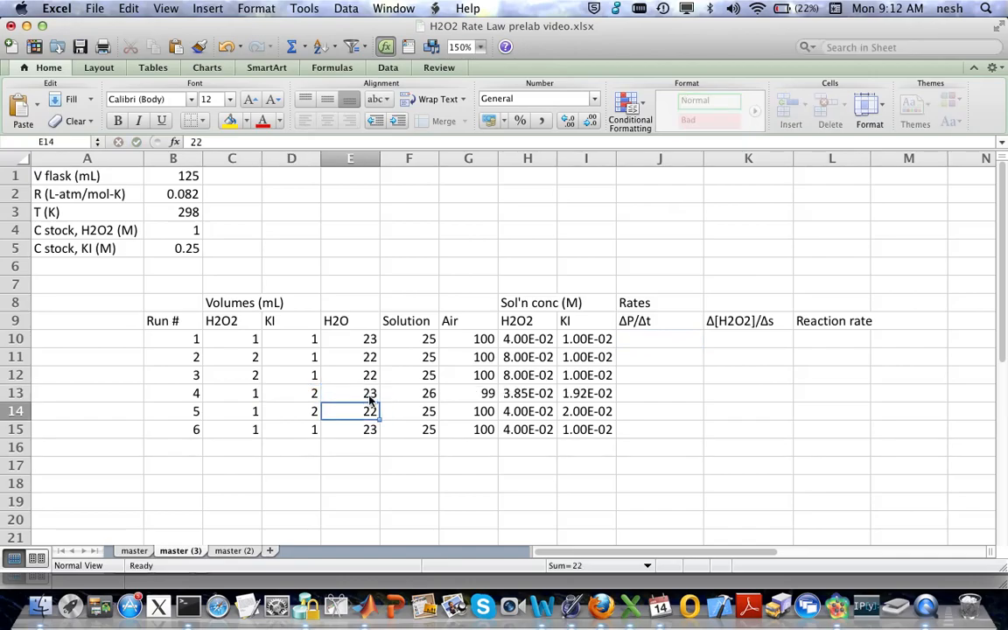
type("23")
key("ctrl+Return")
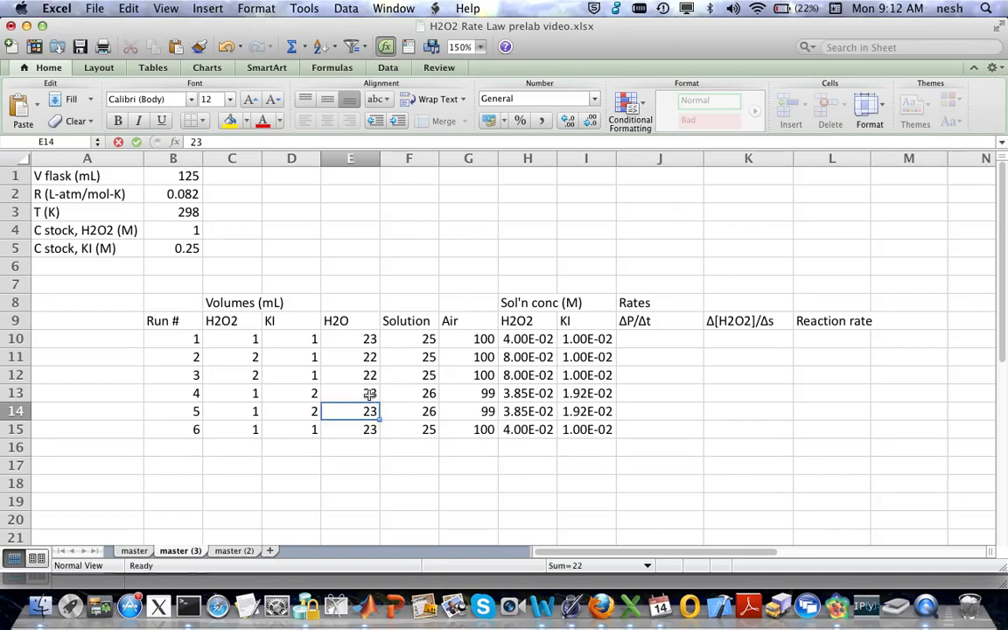
left_click(371, 398)
key("Right")
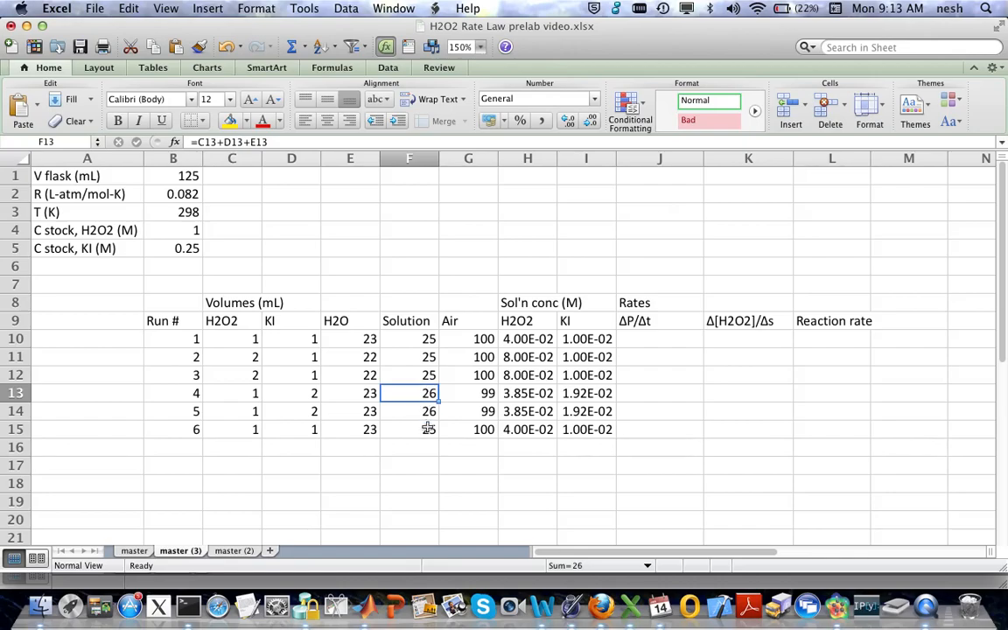
- Set the H2O volumes of runs 4 and 5 (E13 and E14) back to 22 and recheck the run 4 solution volume
key("Left")
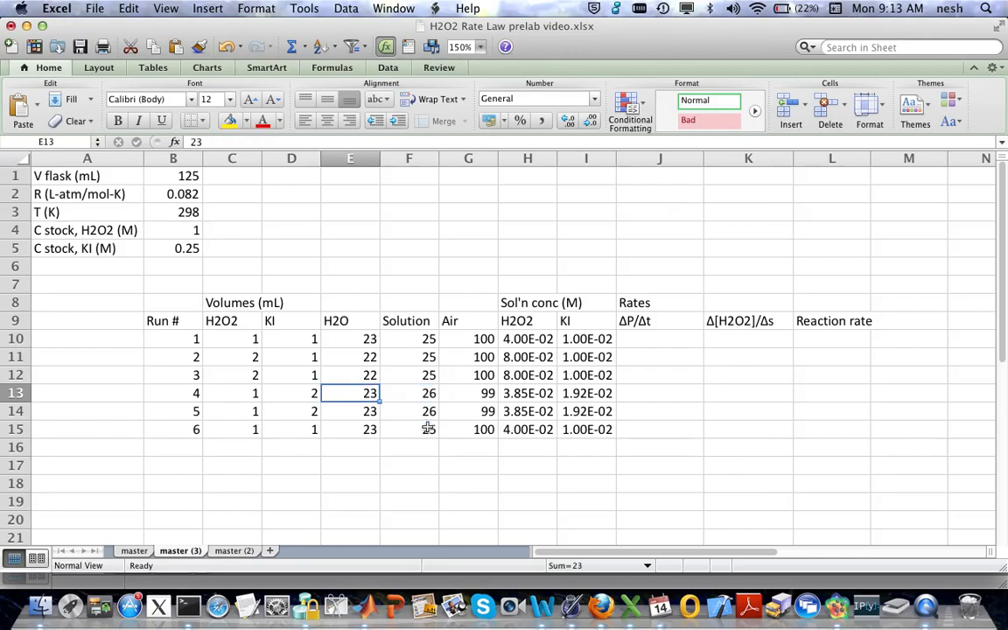
type("22")
key("Return")
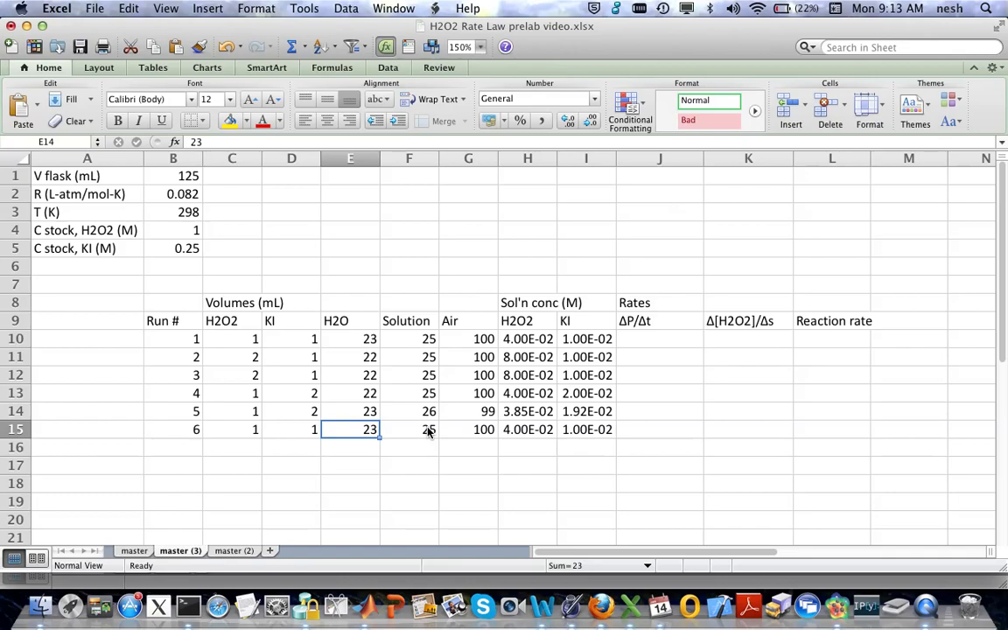
key("Up")
type("22")
key("Return")
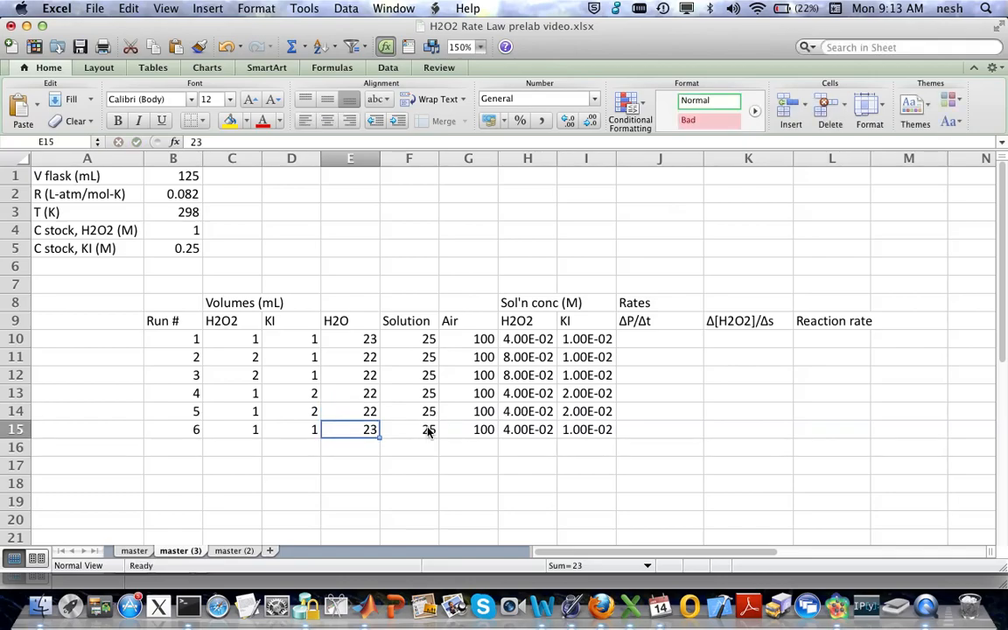
key("Up")
key("Up")
key("Right")
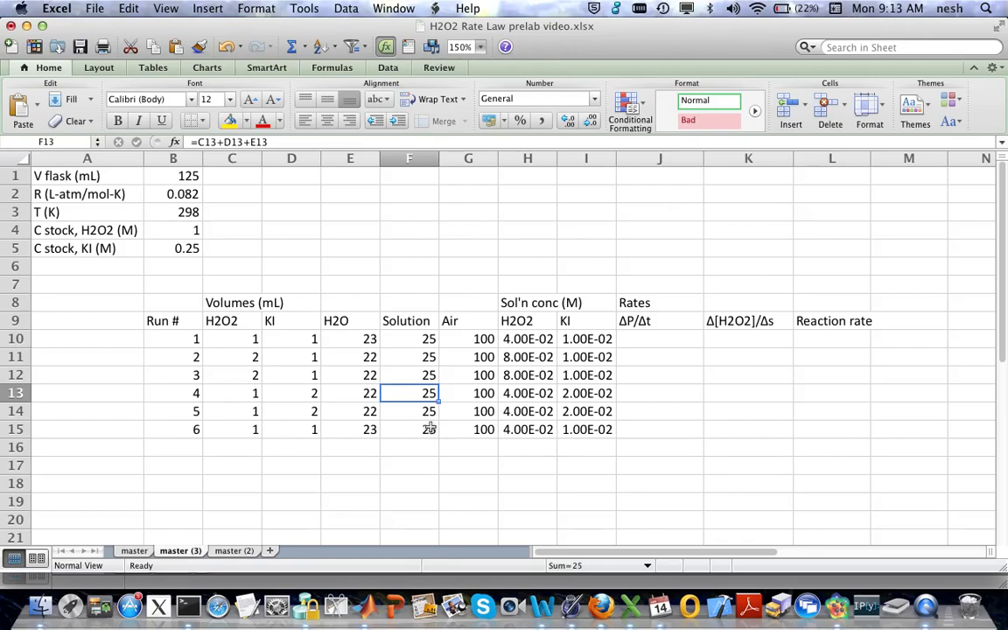
- Enter .01 as the ΔP/Δt value of run 1 in J10
left_click(647, 339)
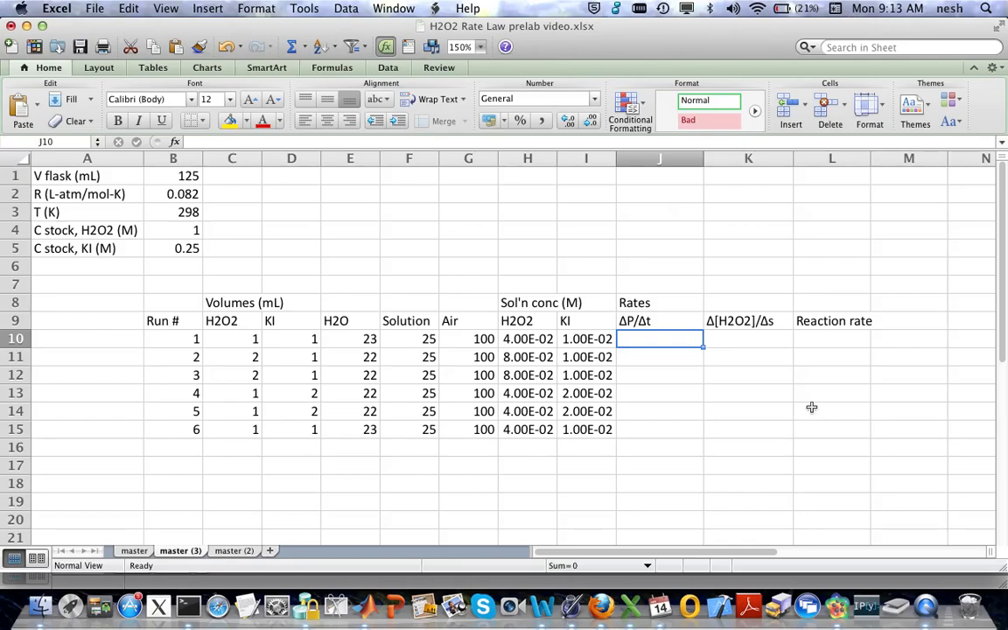
type(".01")
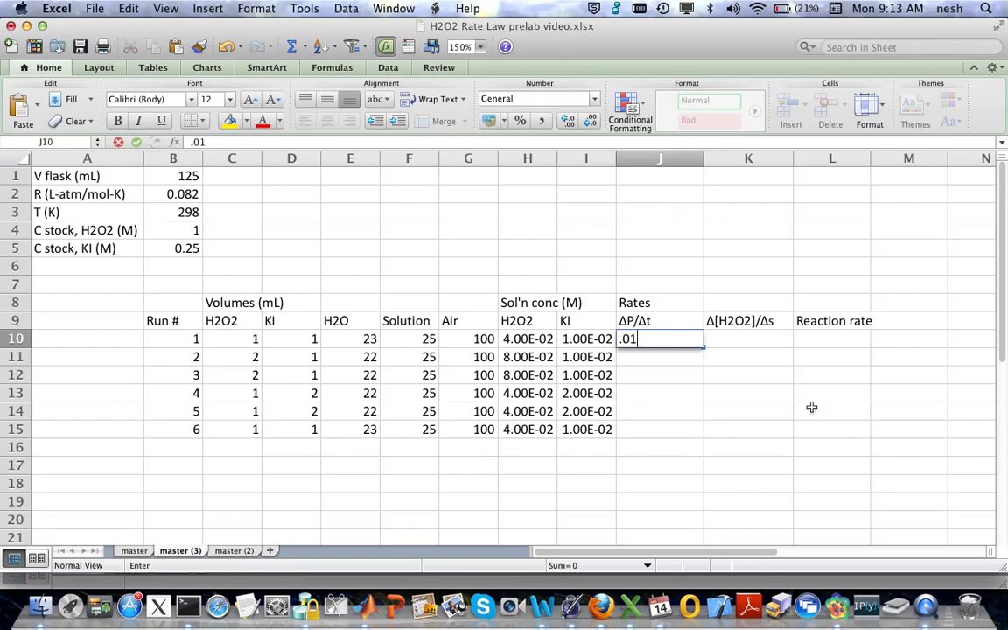
key("Return")
key("Up")
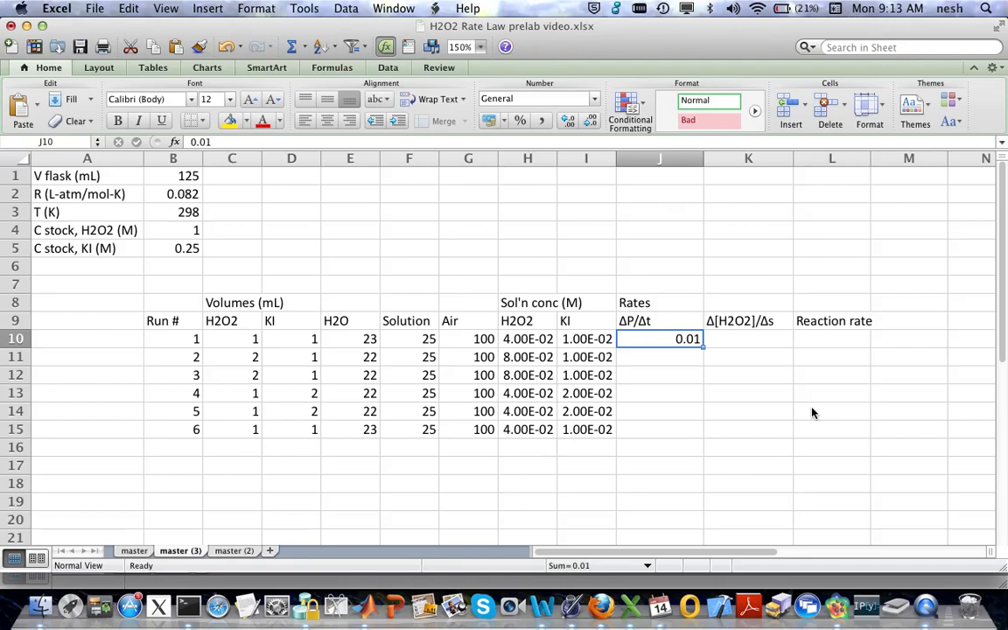
- Enter the formula =-2*G10/(B2*B3*F10) in K10 for the Δ[H2O2]/Δs column of run 1
left_click(754, 343)
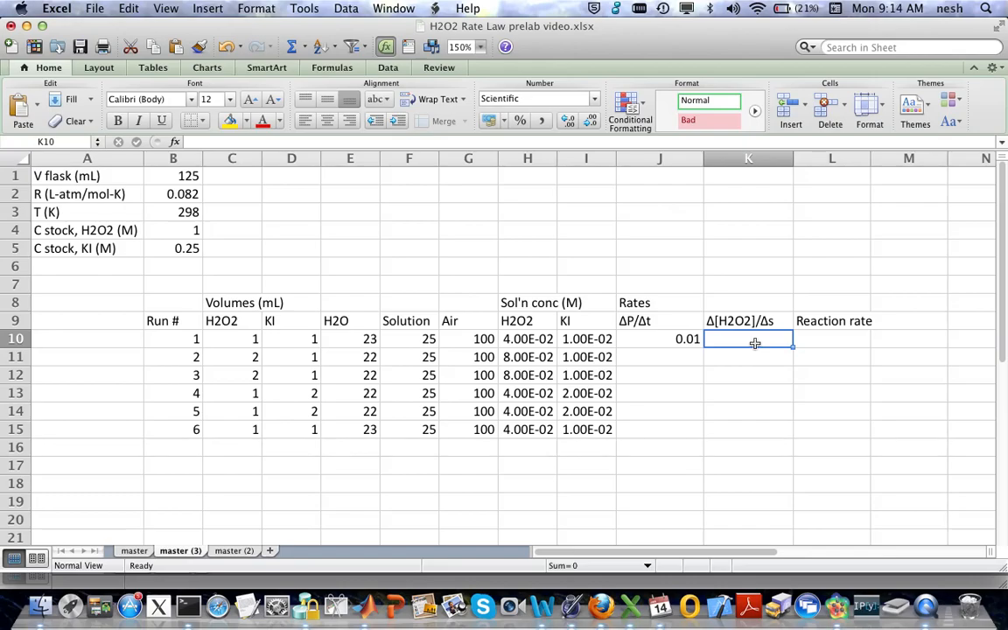
type("=")
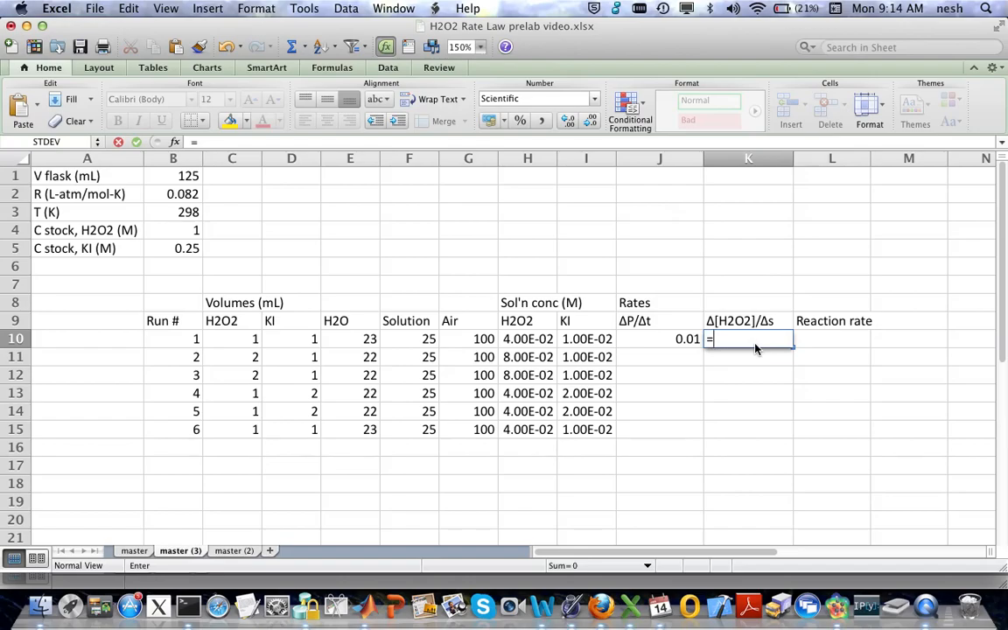
type("-2*")
left_click(480, 342)
type("/")
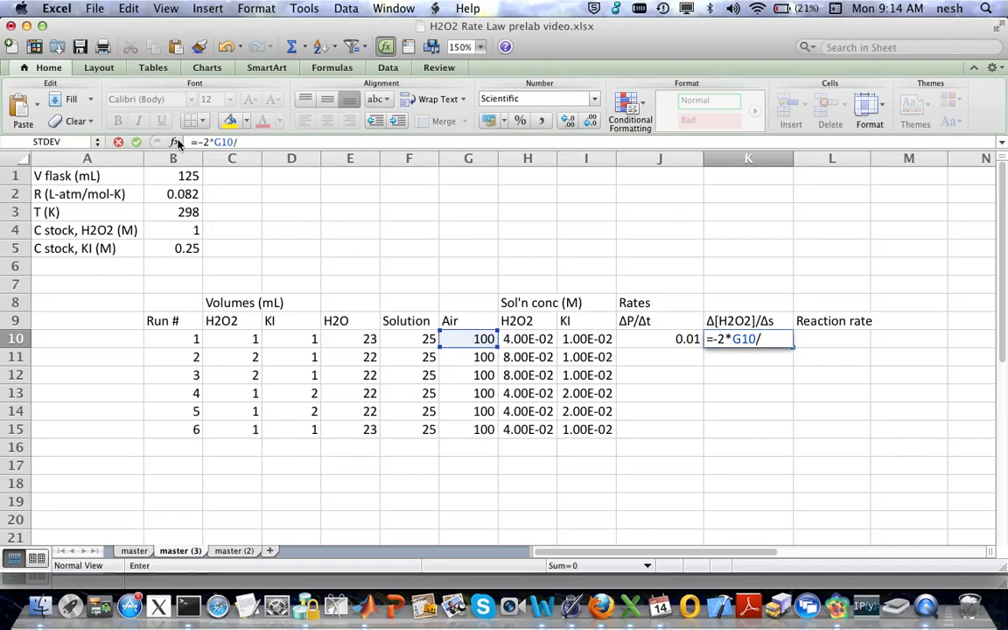
left_click(280, 72)
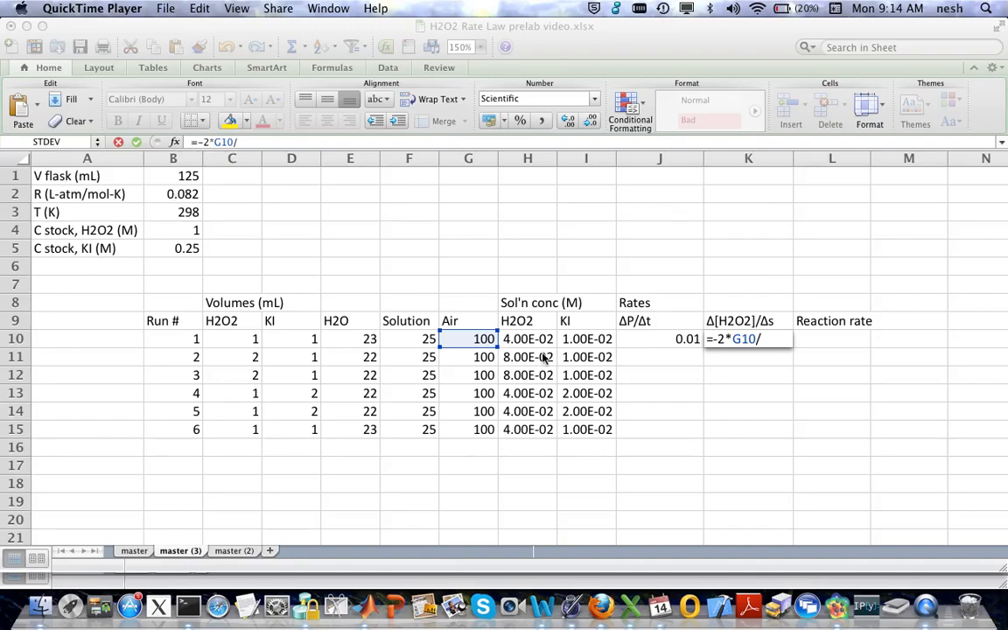
left_click(244, 142)
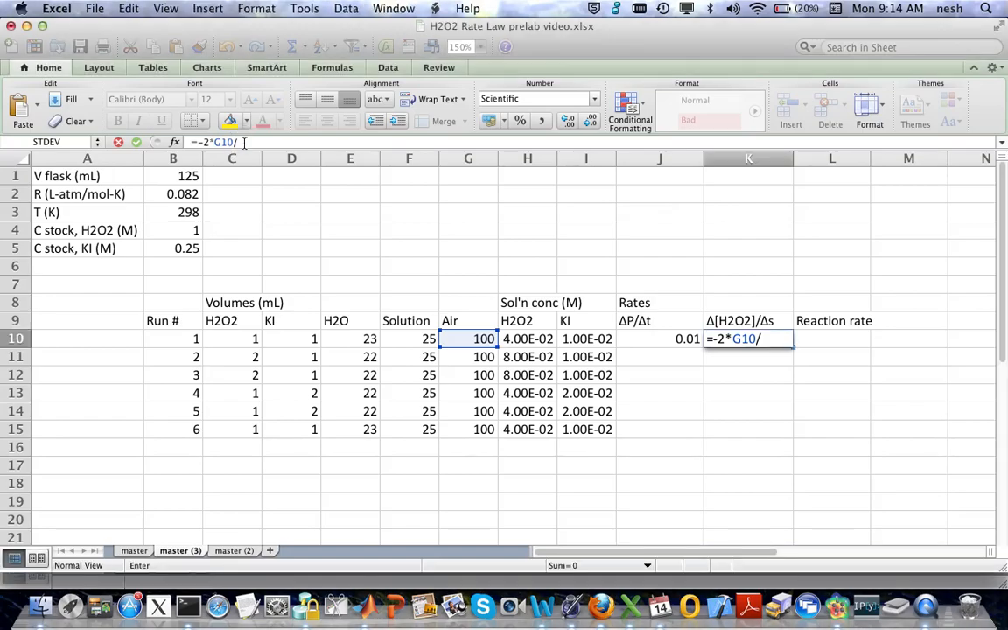
left_click(245, 142)
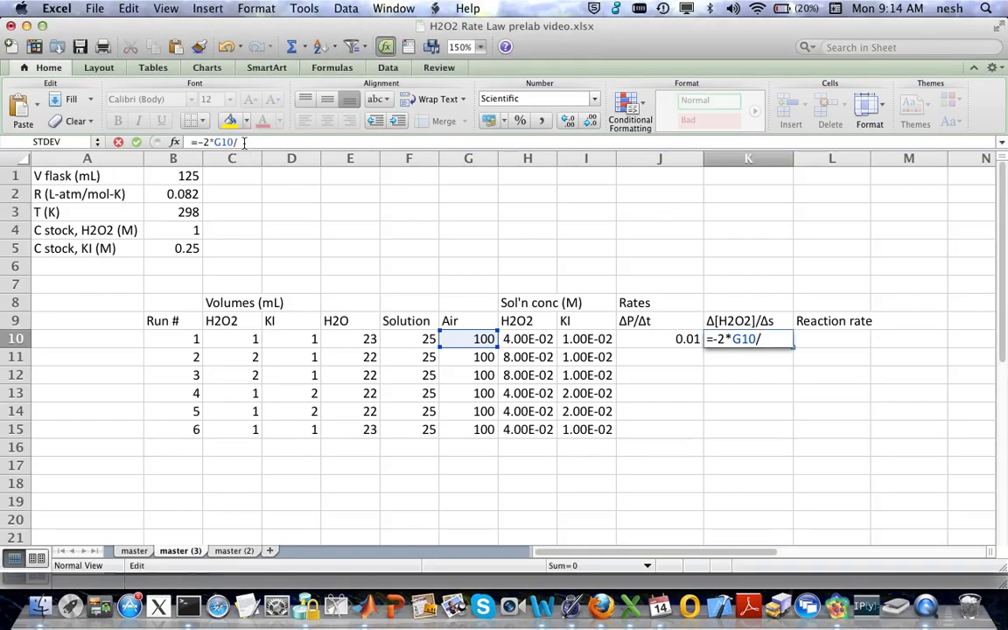
type("(")
left_click(178, 195)
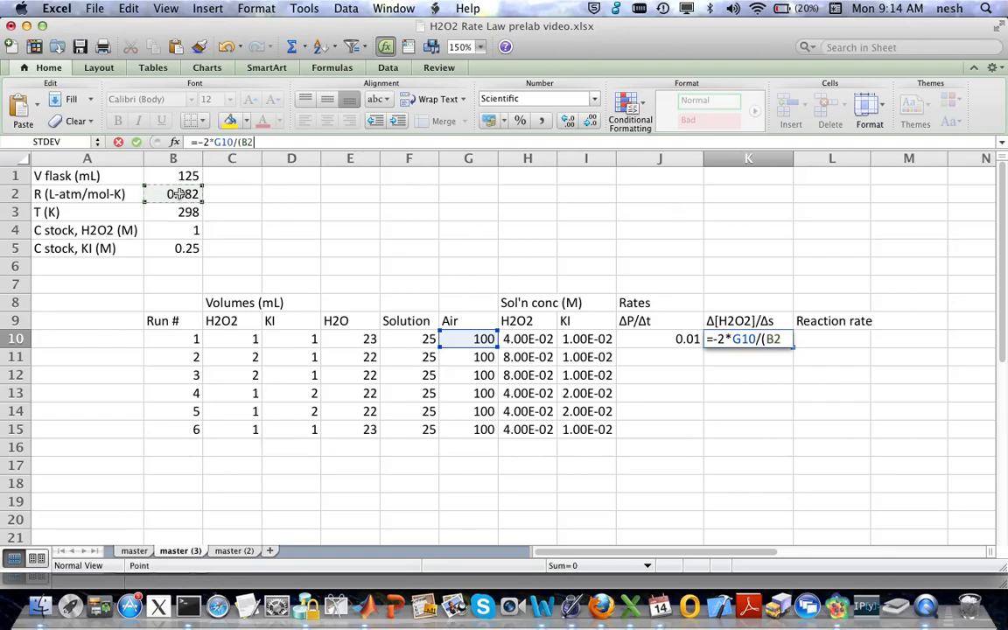
type("*")
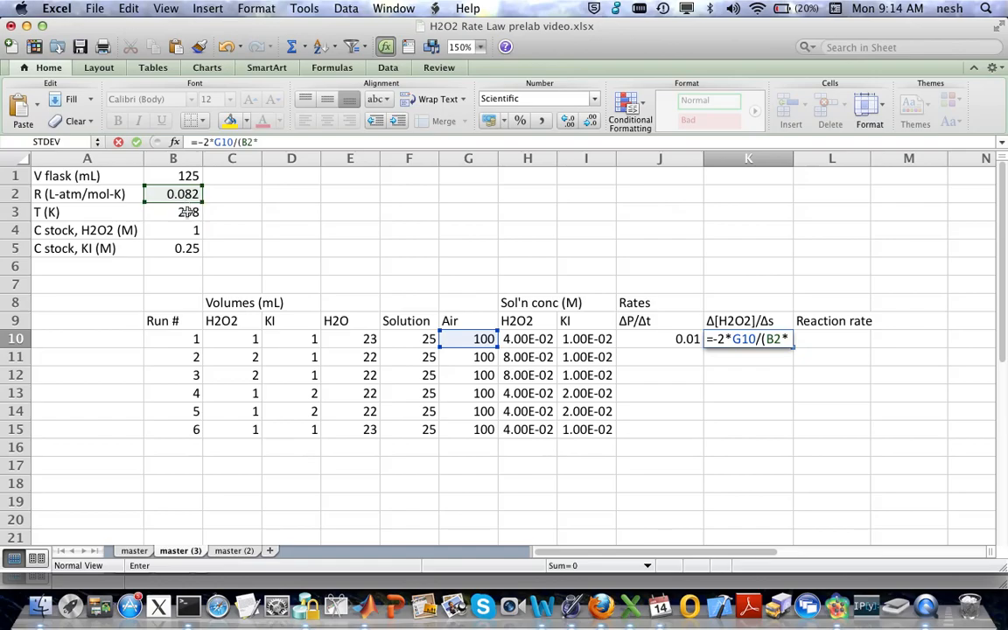
left_click(189, 211)
type("*")
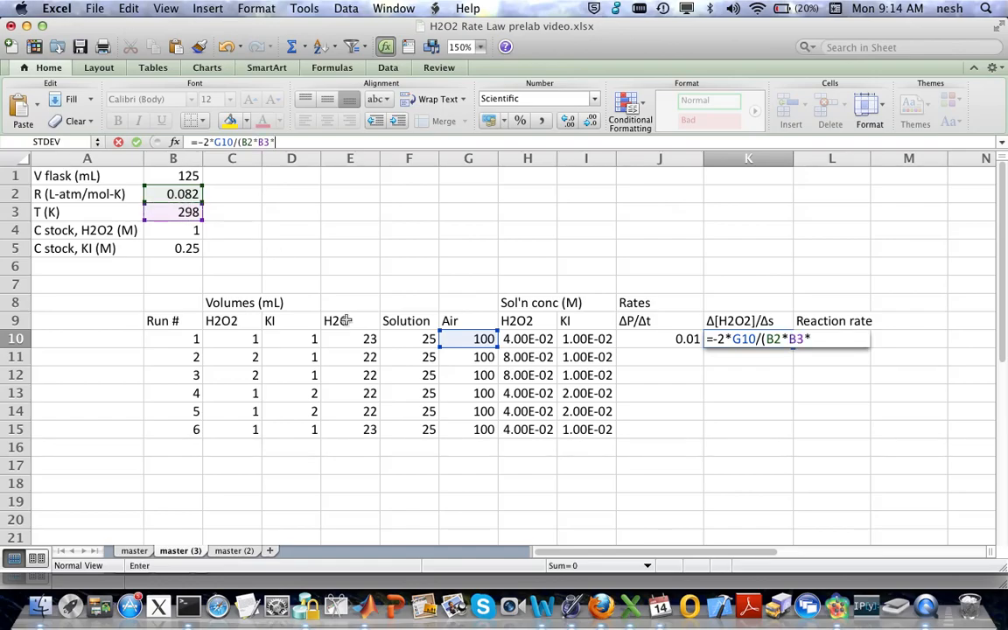
left_click(410, 337)
type(")")
key("Return")
key("Up")
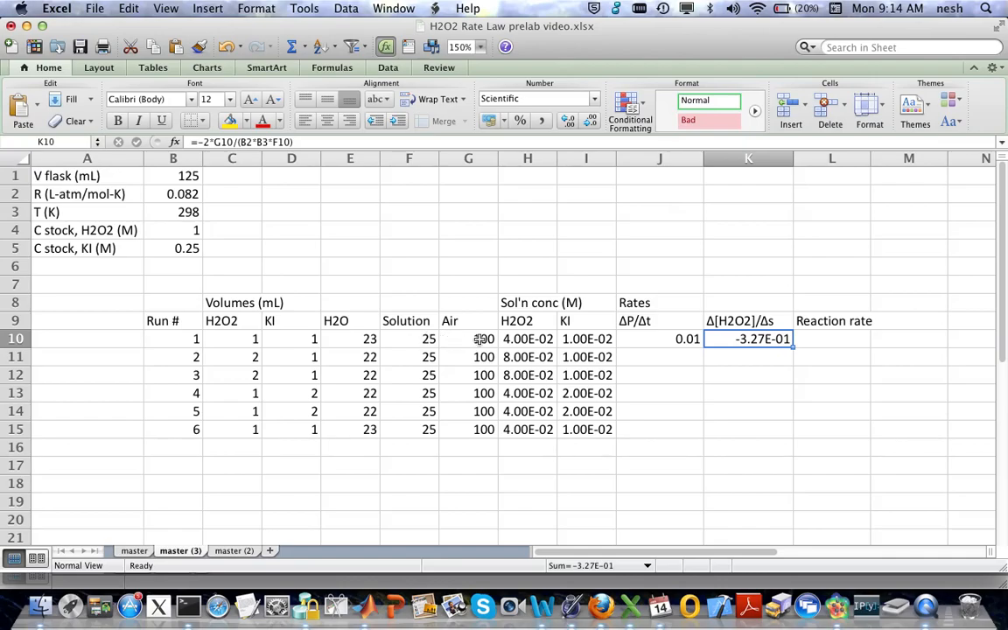
- Make the R and T references in the K10 formula absolute, as $B$2 and $B$3
left_click(243, 142)
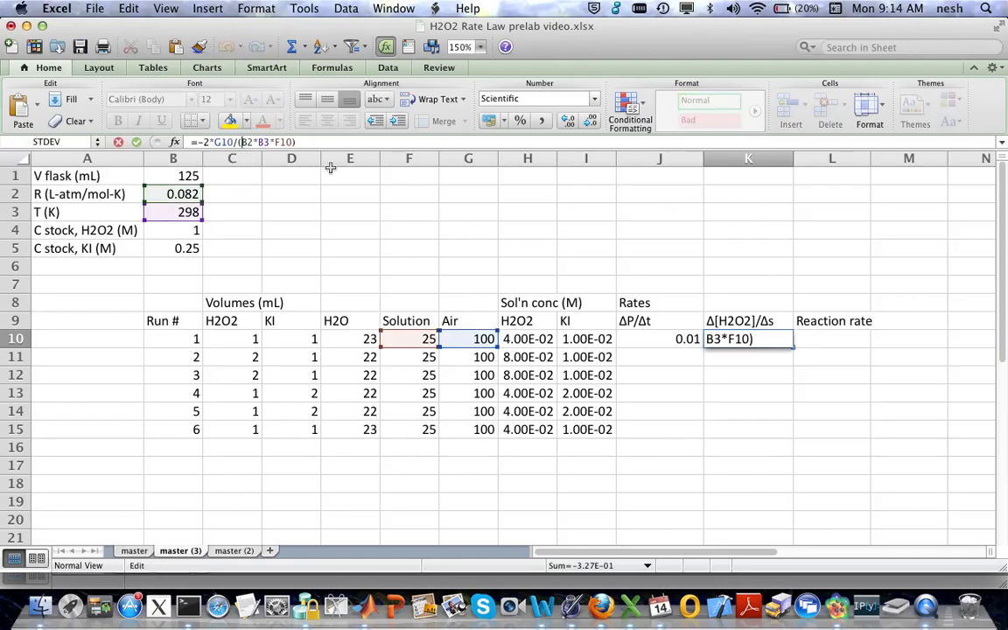
type("$B")
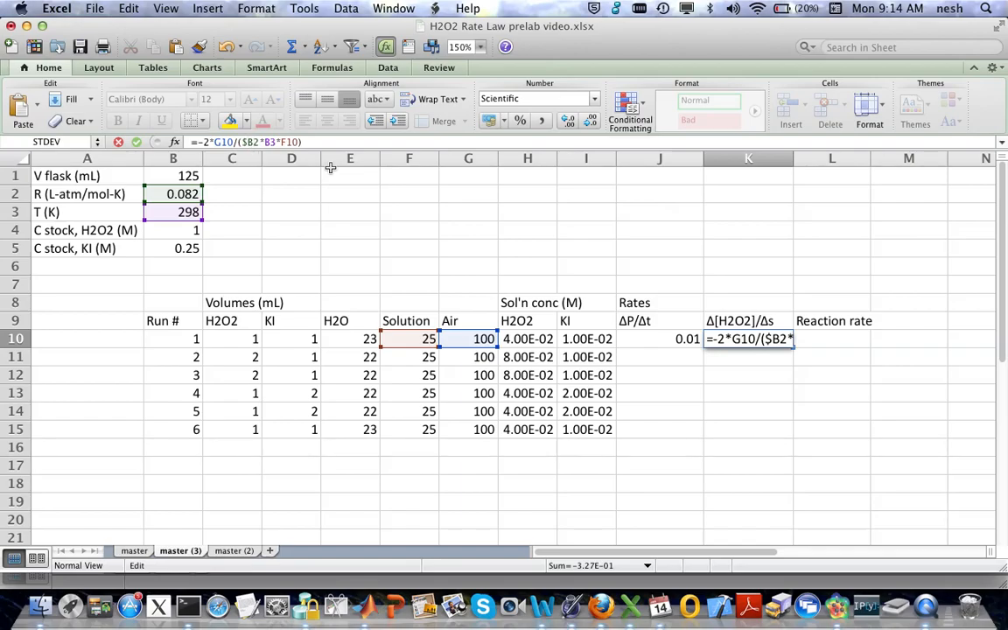
type("$")
key("Right")
key("Right")
type("$")
key("Right")
type("$")
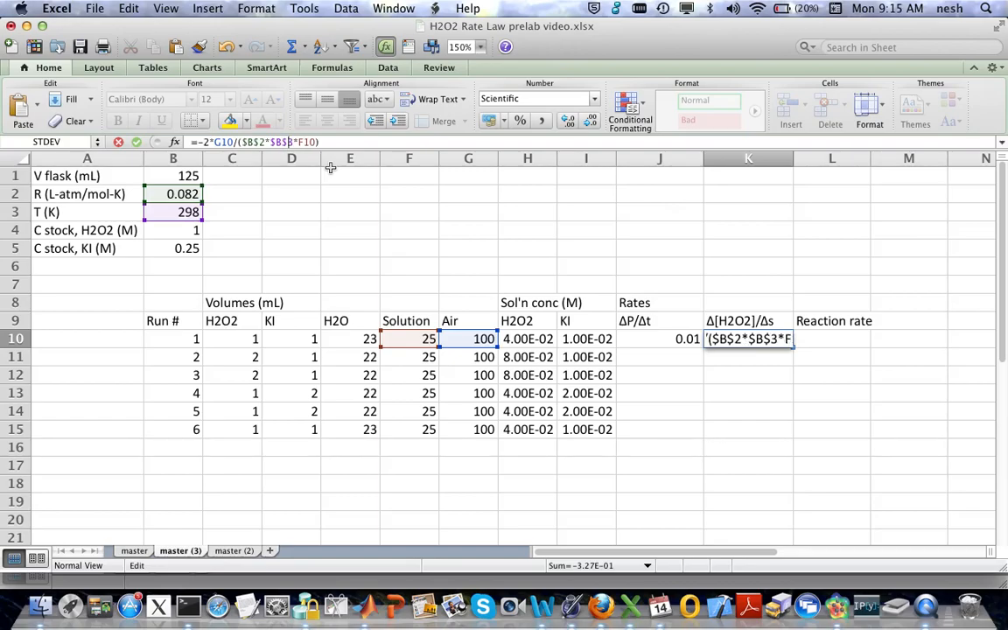
key("Return")
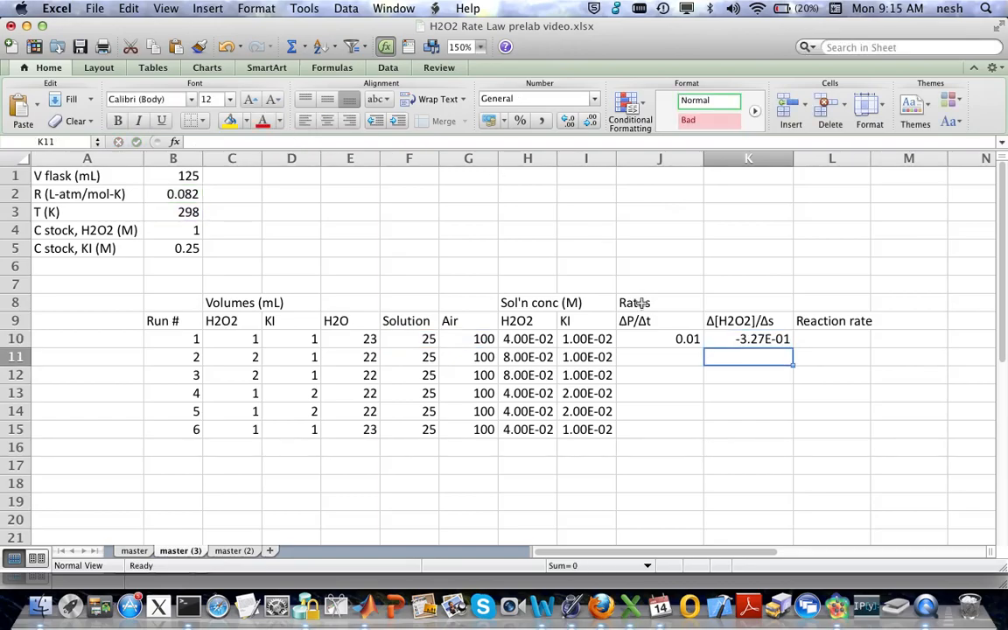
left_click(751, 341)
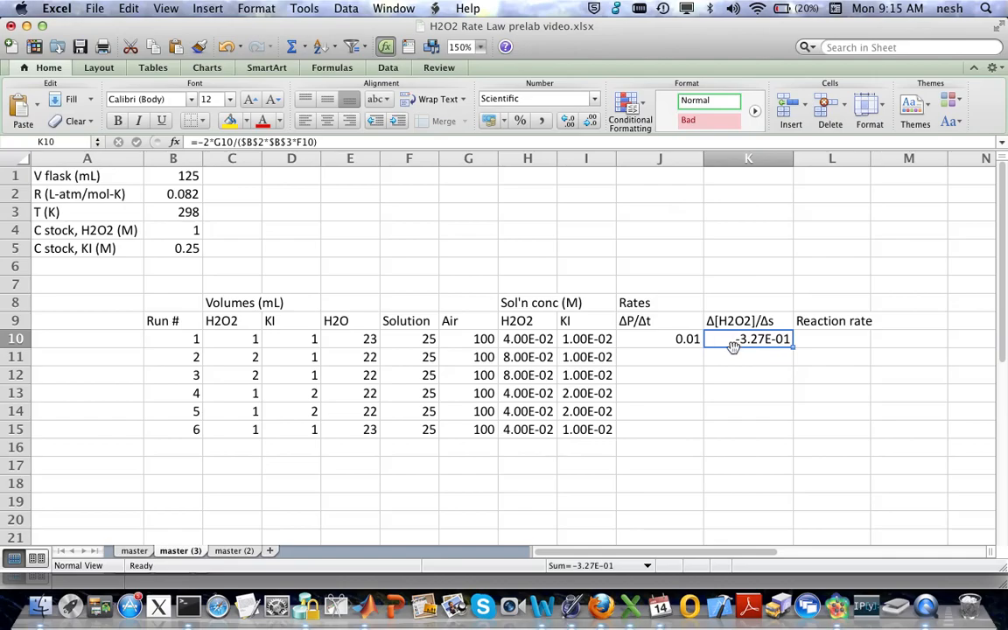
- Consult equation (2) in the Word handout and enter =-1/2*K10 as the reaction rate of run 1 in L10 of the Excel sheet
left_click(854, 341)
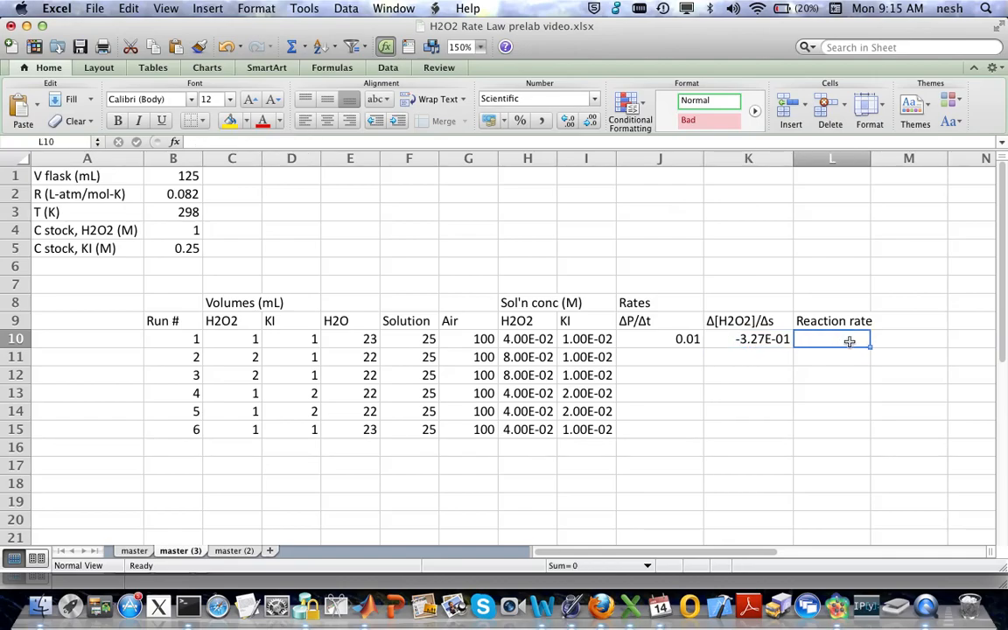
left_click(543, 610)
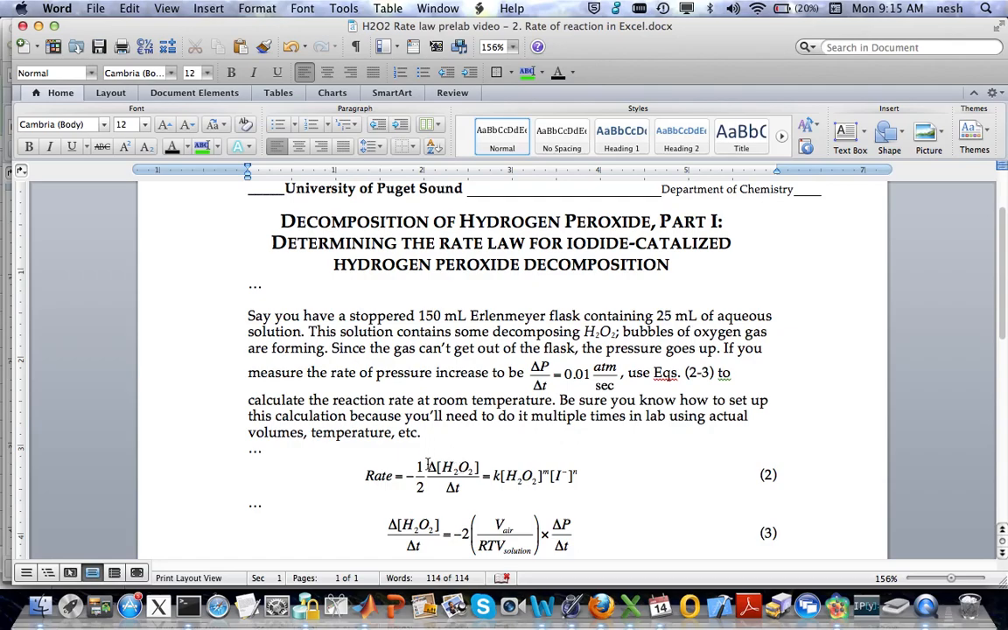
left_click(630, 610)
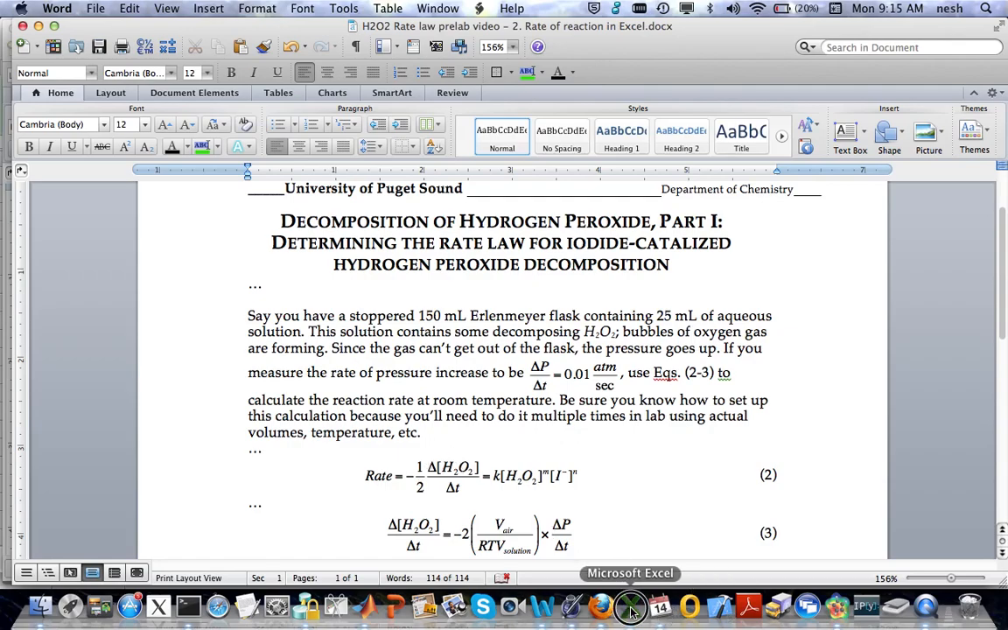
type("=-")
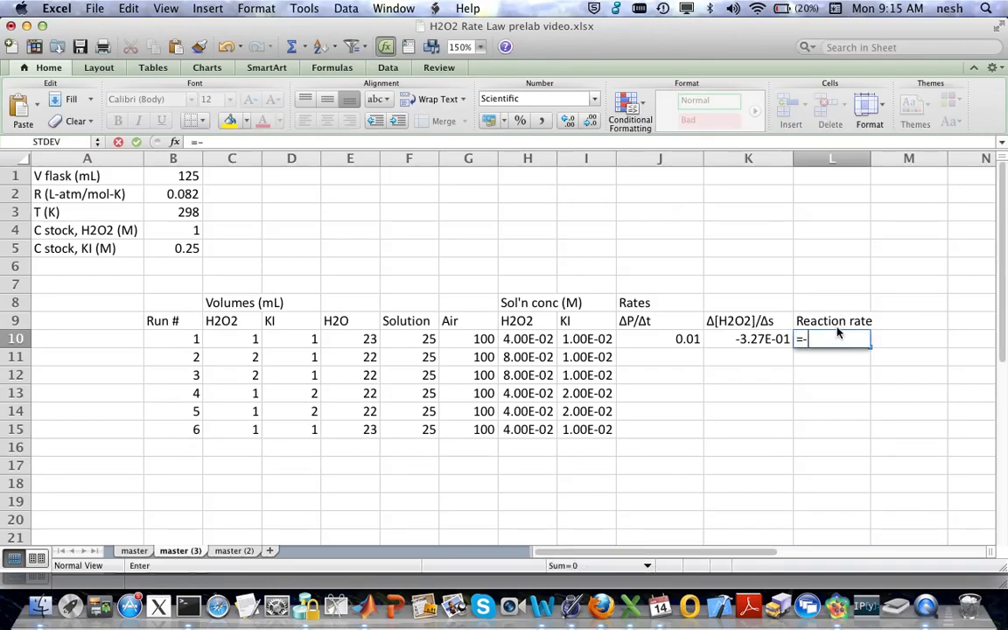
type("1/2*")
left_click(751, 343)
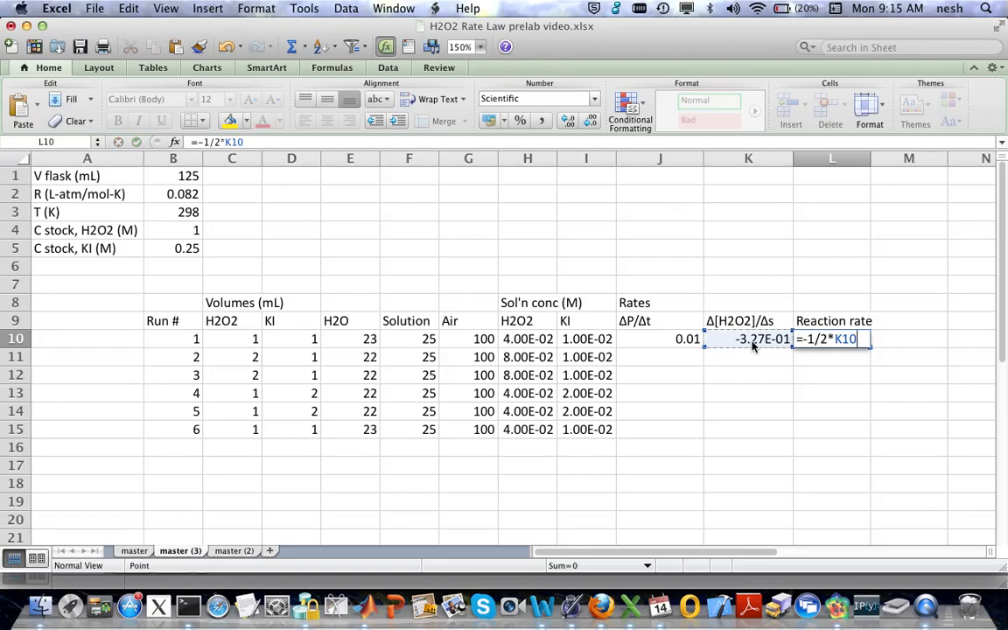
key("Return")
key("Up")
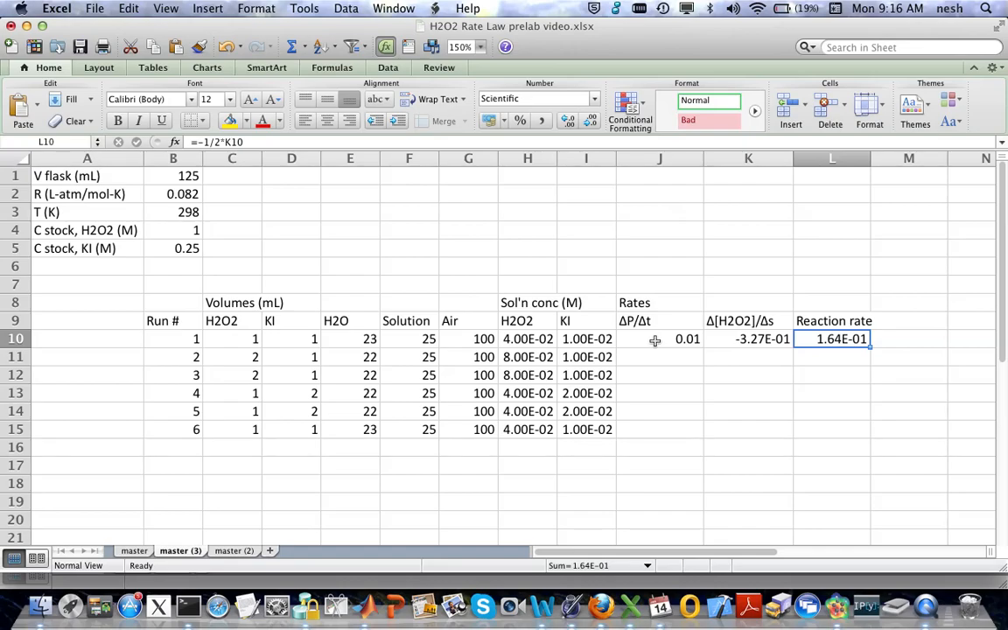
- Select the run 1 rate cells J10:L10
left_click_drag(654, 340, 860, 349)
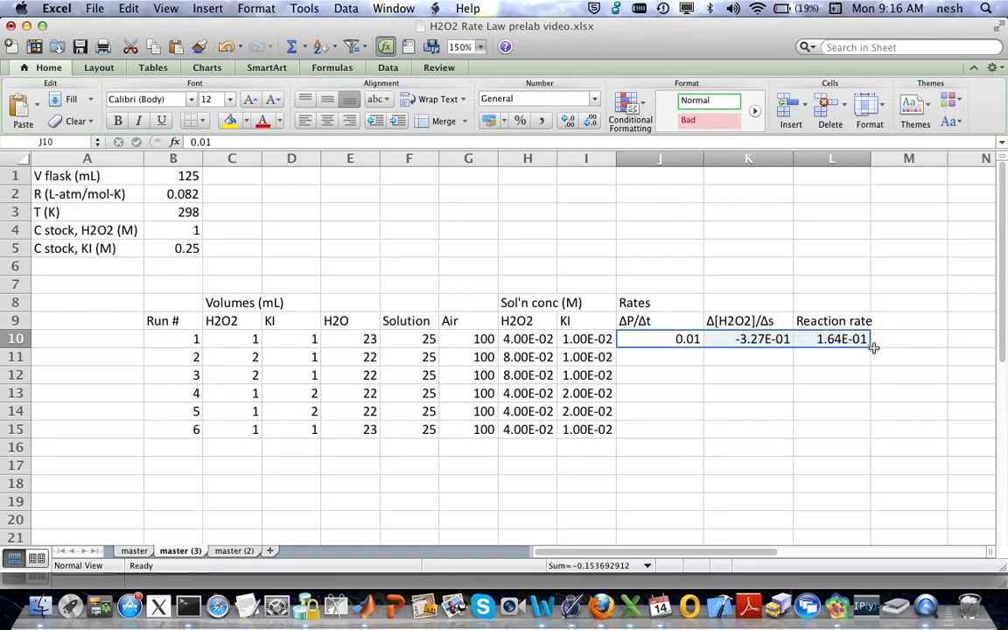